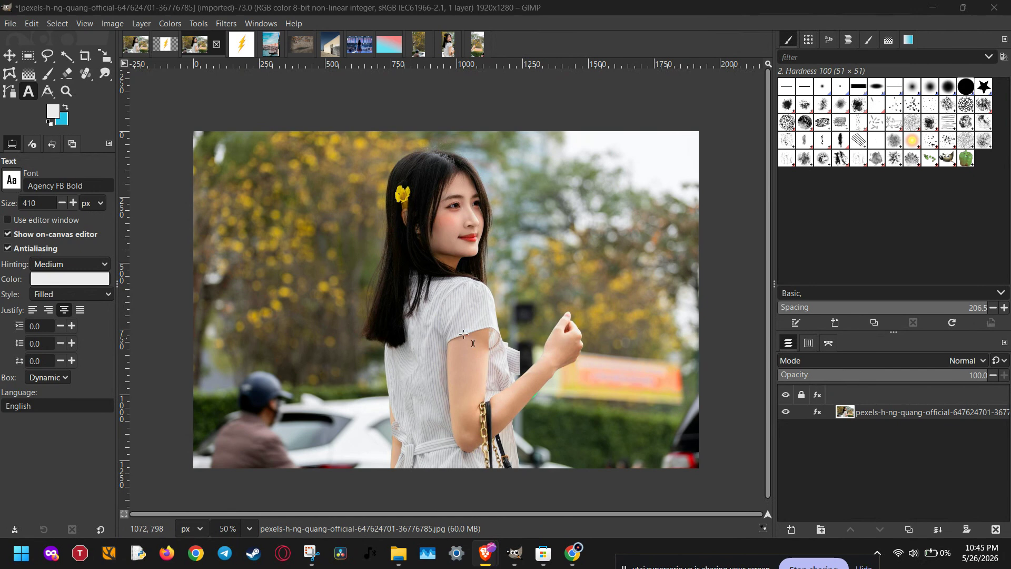
Add the text "traveller" in Agency FB Bold at 410 px across the lower part of the photo.
left_click(232, 354)
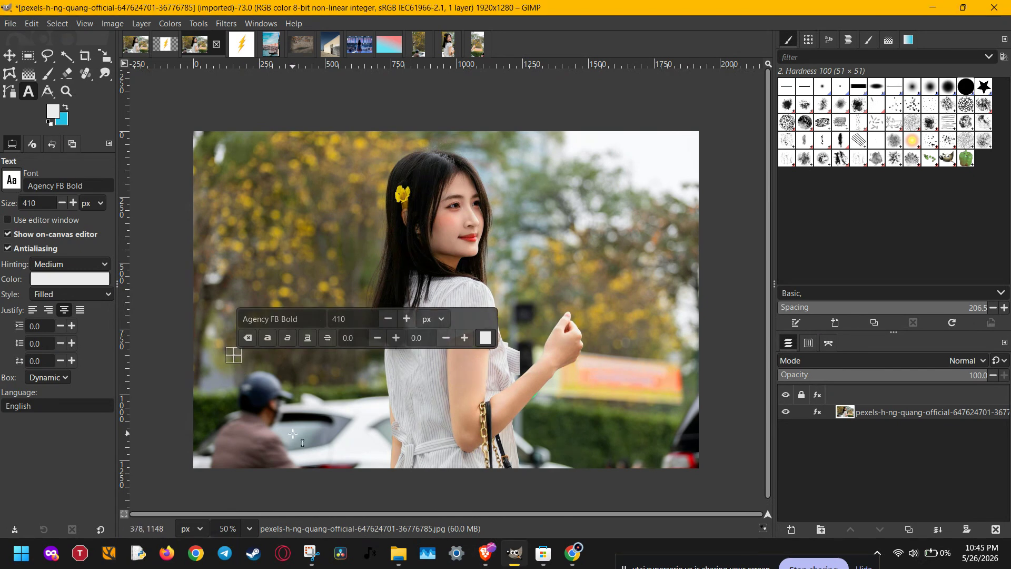
type("trave")
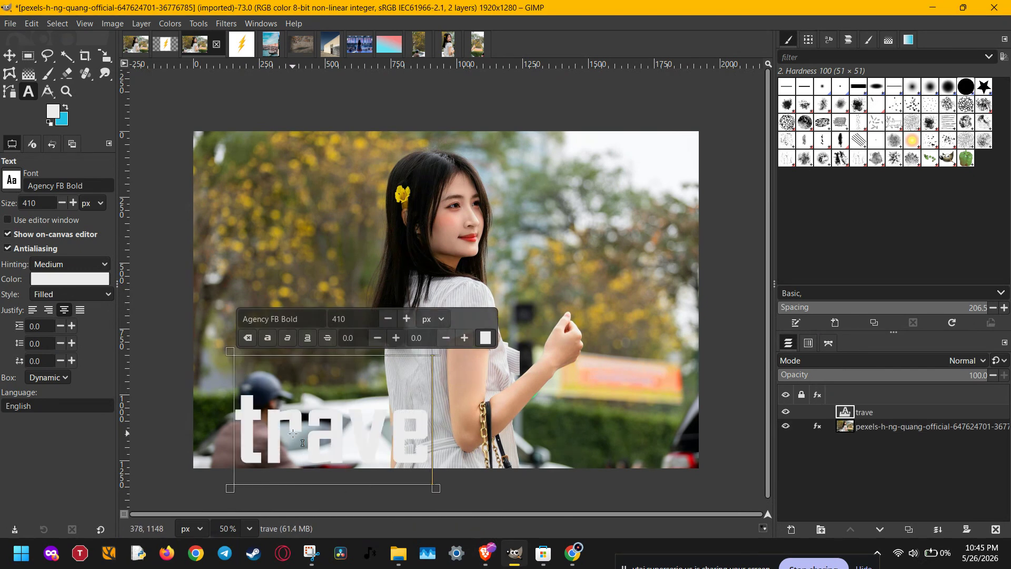
type("ller")
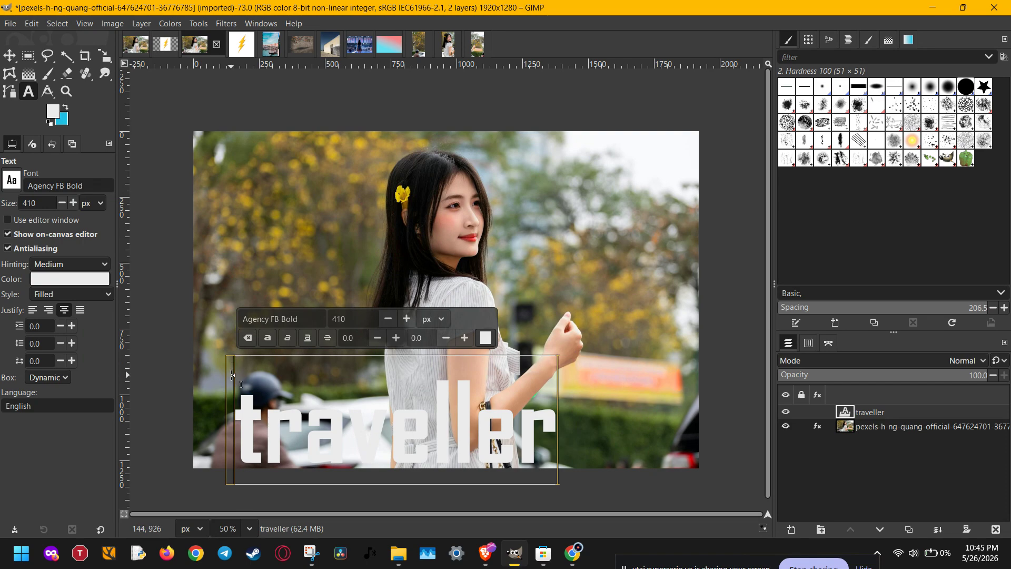
Widen the "traveller" text box toward the photo's left edge and raise it so it fits above the photo's lower edge.
left_click_drag(232, 374, 211, 374)
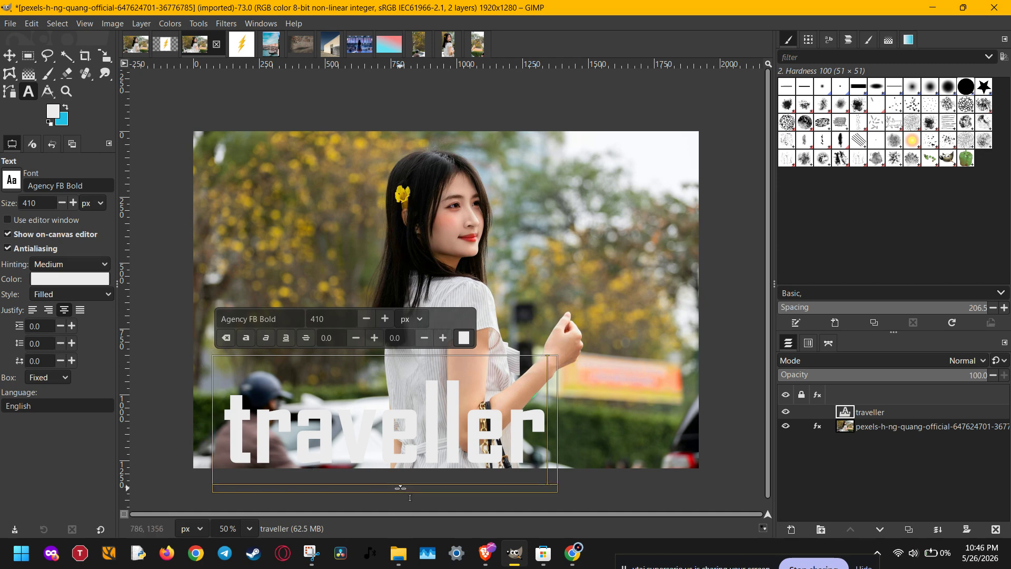
left_click_drag(400, 488, 399, 467)
left_click_drag(396, 356, 391, 332)
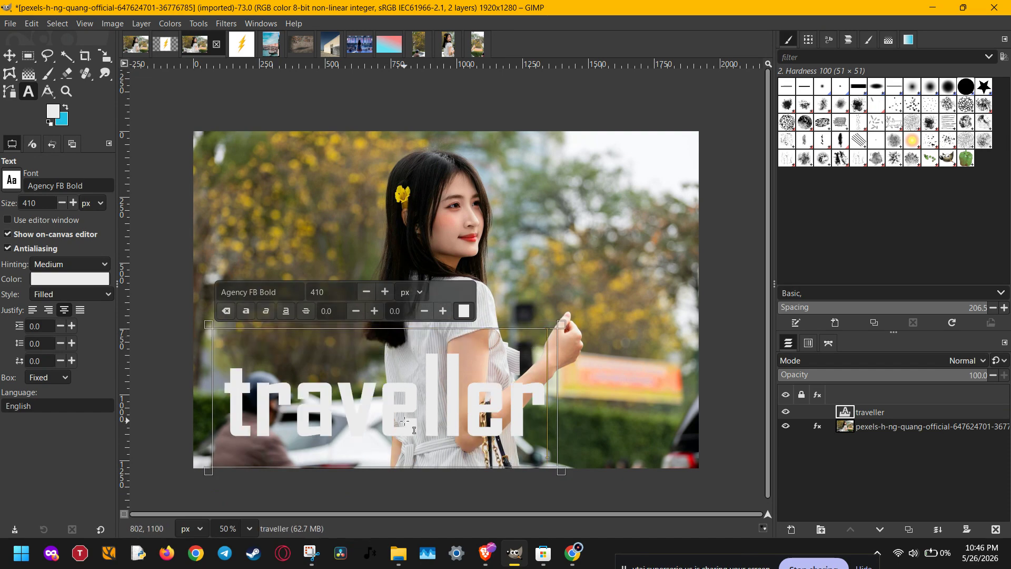
Draw a two-anchor path from the photo's upper left to the woman's hair tips, bowed down and left, and shift it slightly down and right.
left_click(18, 94)
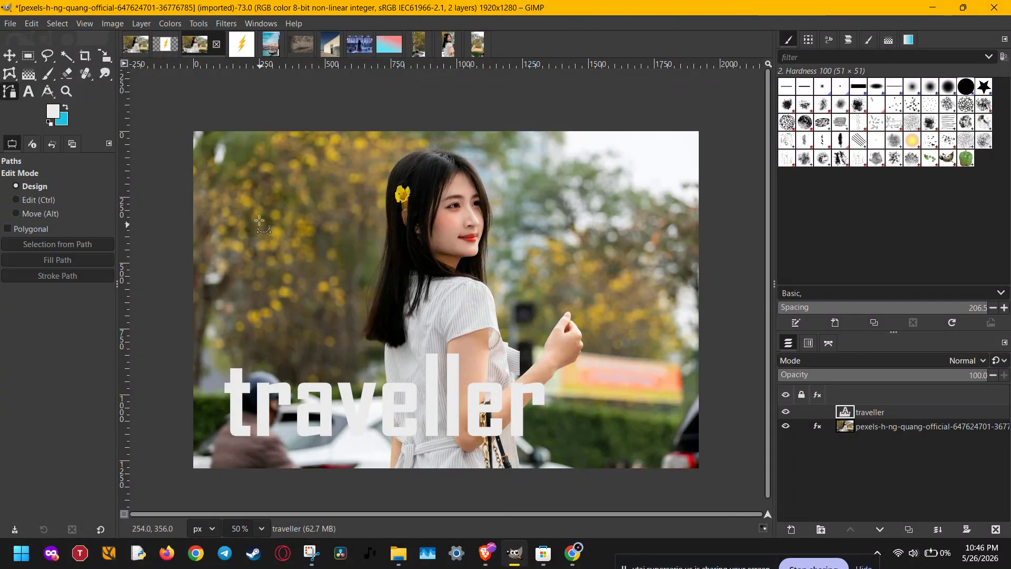
mouse_move(204, 151)
left_mouse_down()
mouse_move(249, 203)
mouse_move(279, 208)
mouse_move(241, 160)
mouse_move(217, 196)
left_mouse_up()
left_click(370, 325)
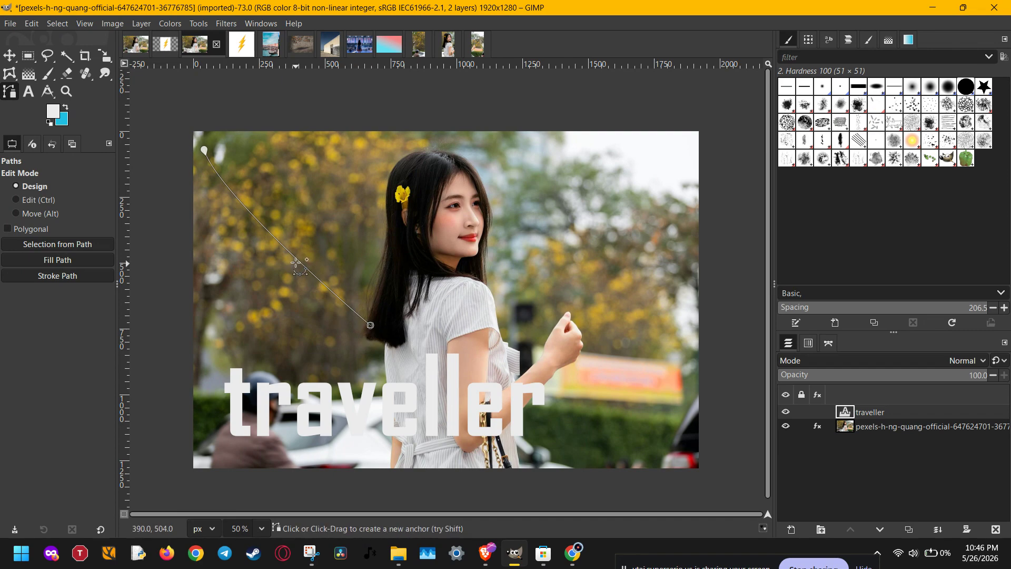
left_click_drag(295, 258, 281, 305)
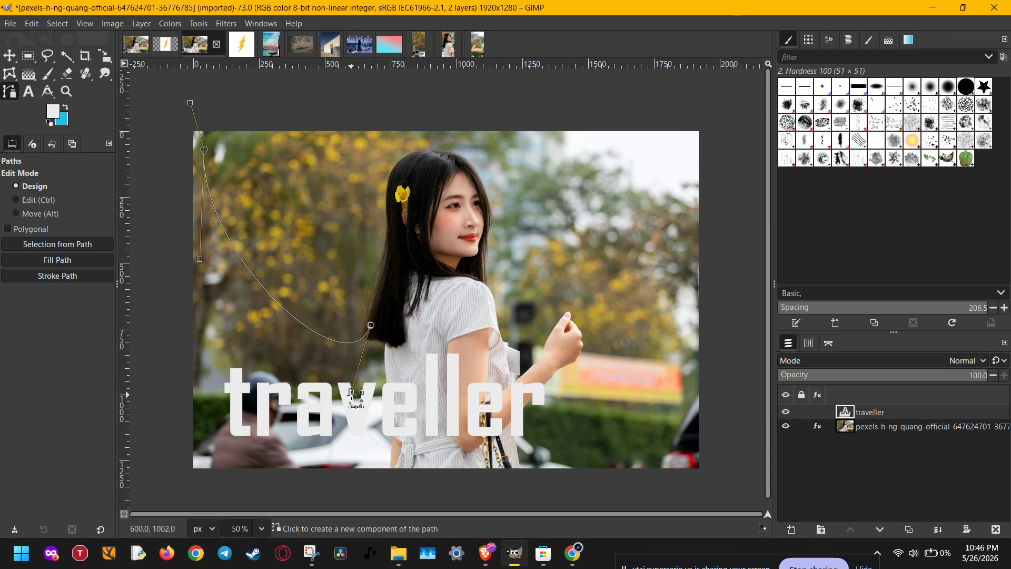
left_click_drag(352, 391, 260, 334)
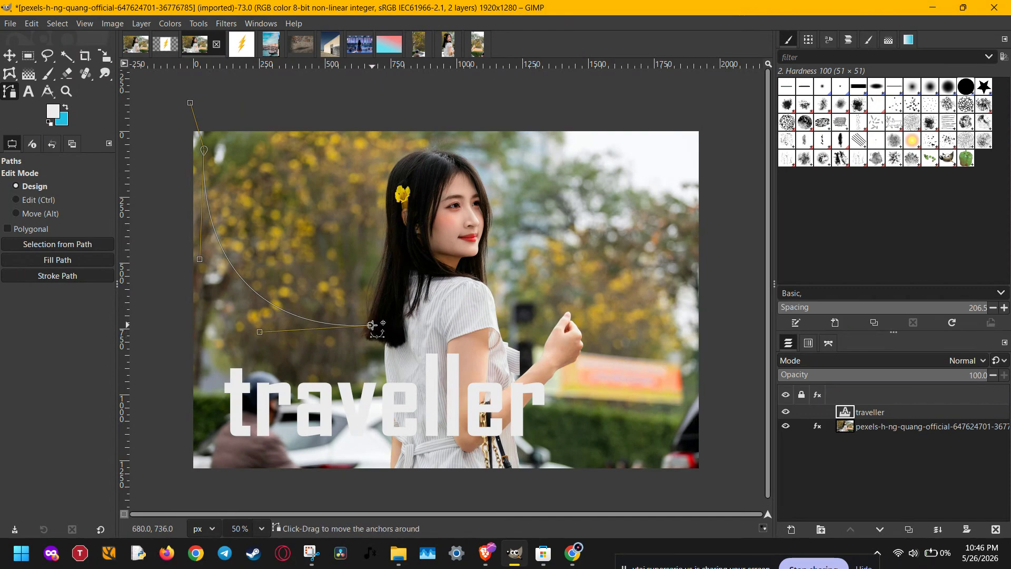
left_click_drag(370, 325, 378, 330)
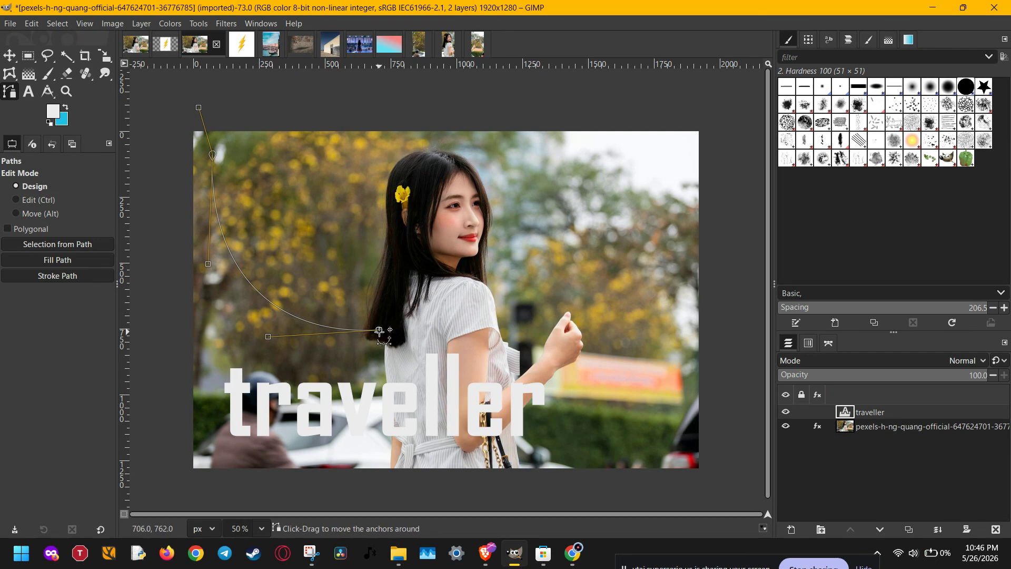
left_click_drag(379, 330, 383, 340)
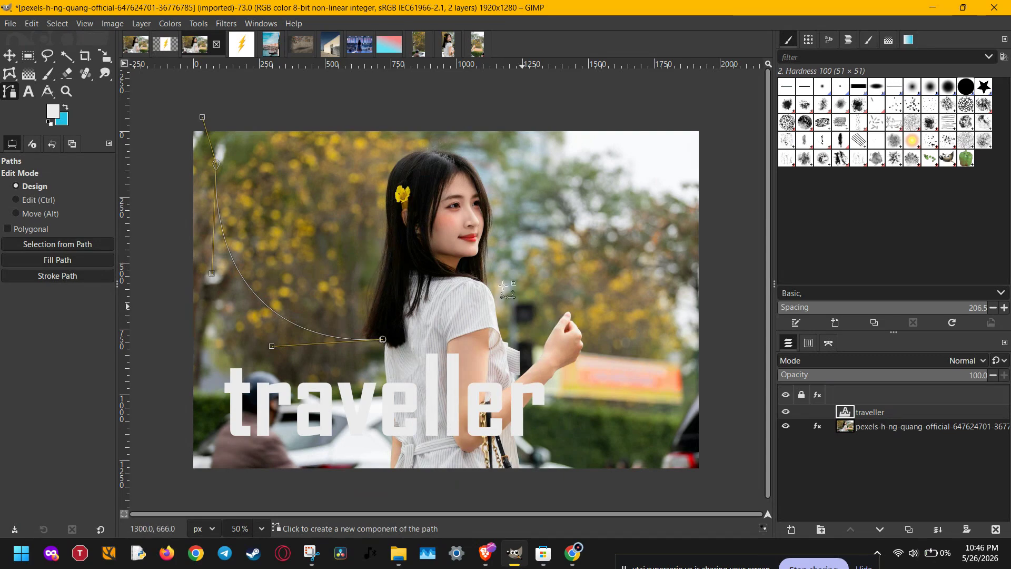
Bend the "traveller" text layer along the curved path.
left_click(58, 24)
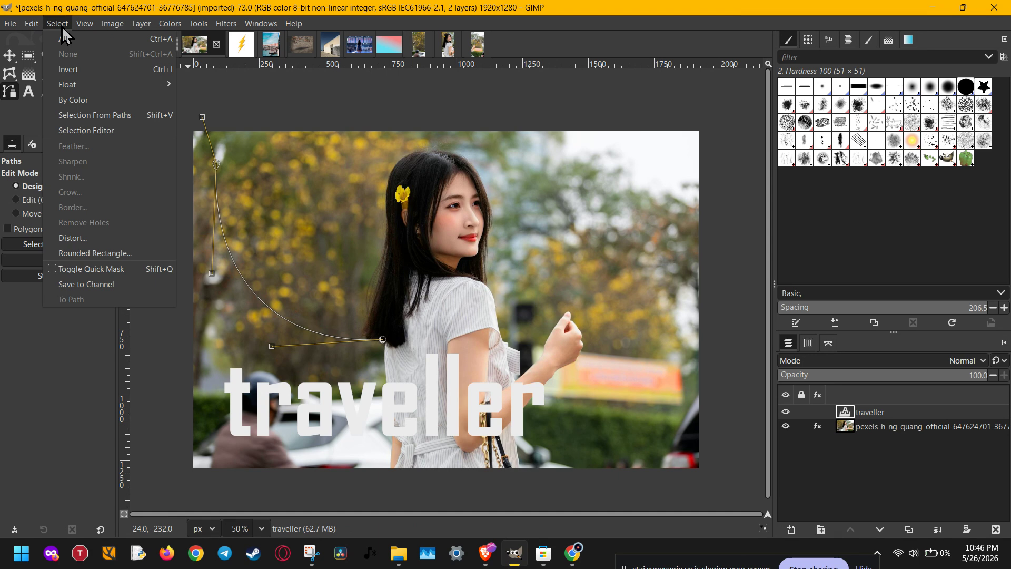
left_click(88, 305)
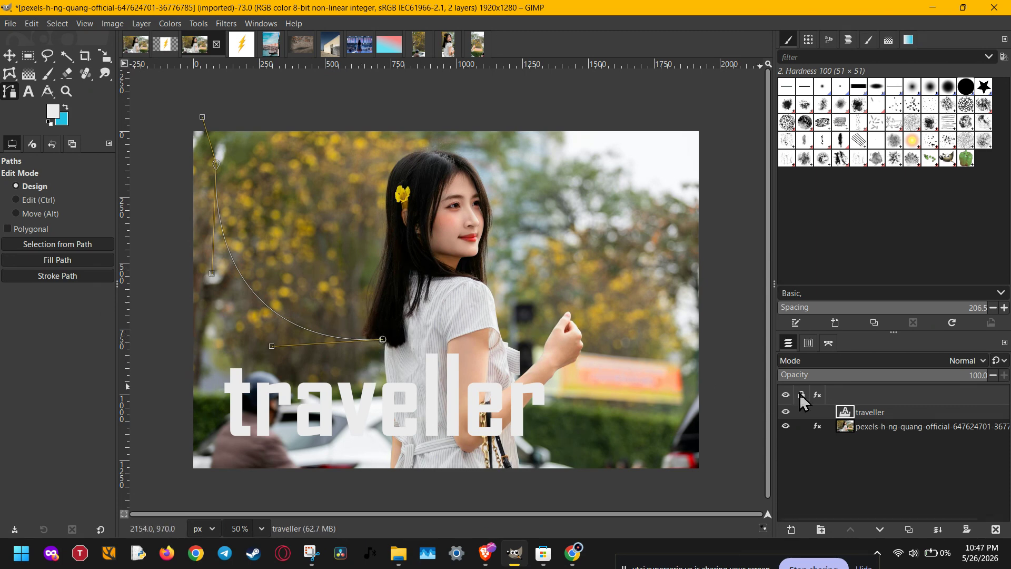
right_click(875, 412)
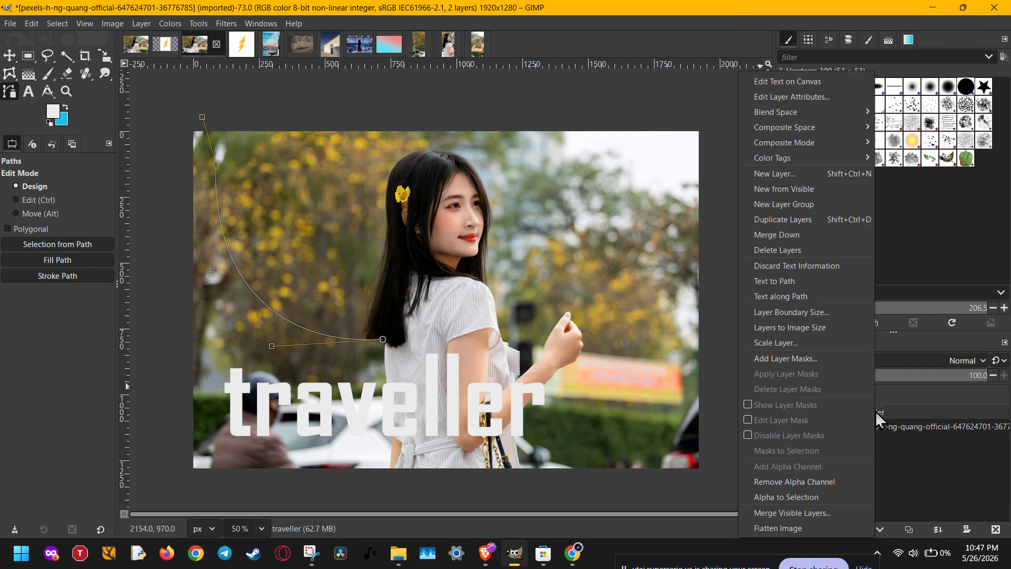
left_click(820, 296)
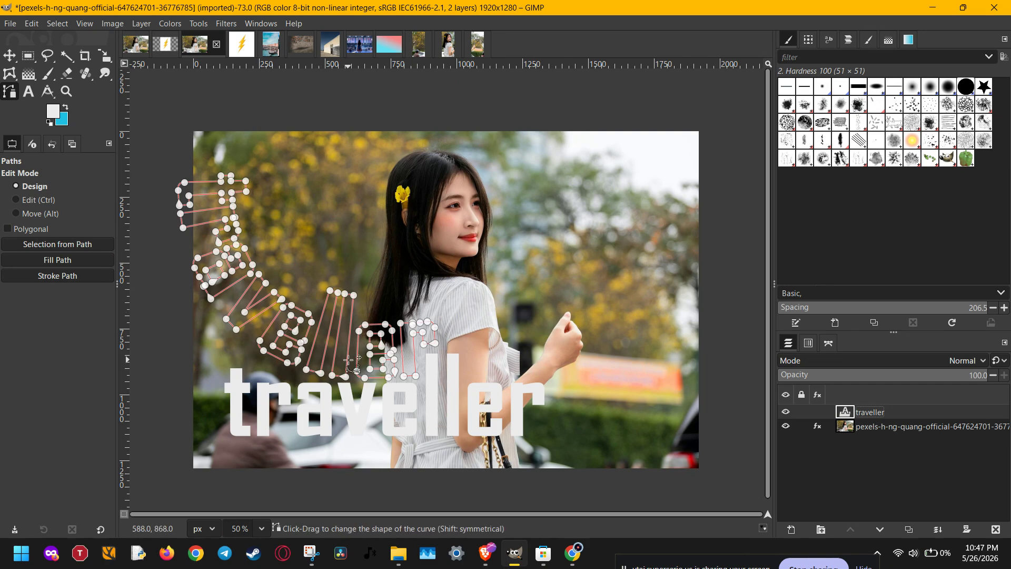
scroll(351, 363, "up", 4)
scroll(348, 360, "up", 1)
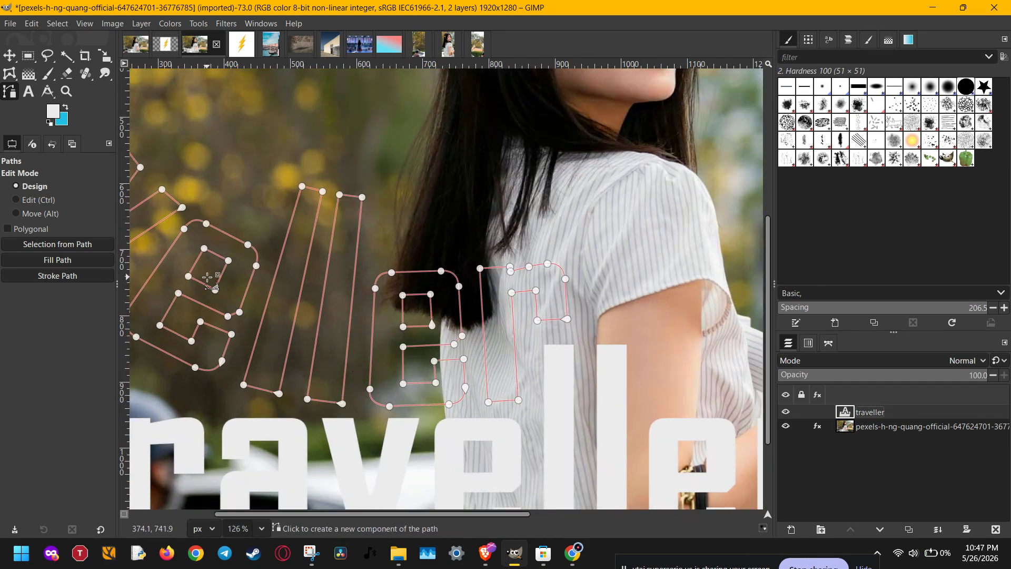
left_click_drag(207, 275, 506, 363)
left_click_drag(432, 184, 444, 392)
scroll(444, 393, "down", 5)
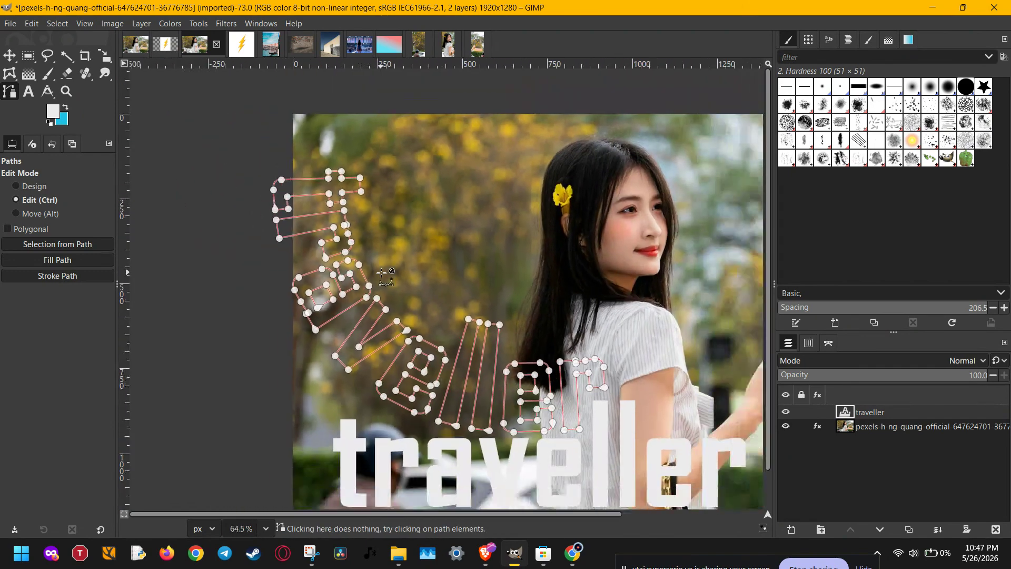
left_click_drag(428, 282, 354, 264)
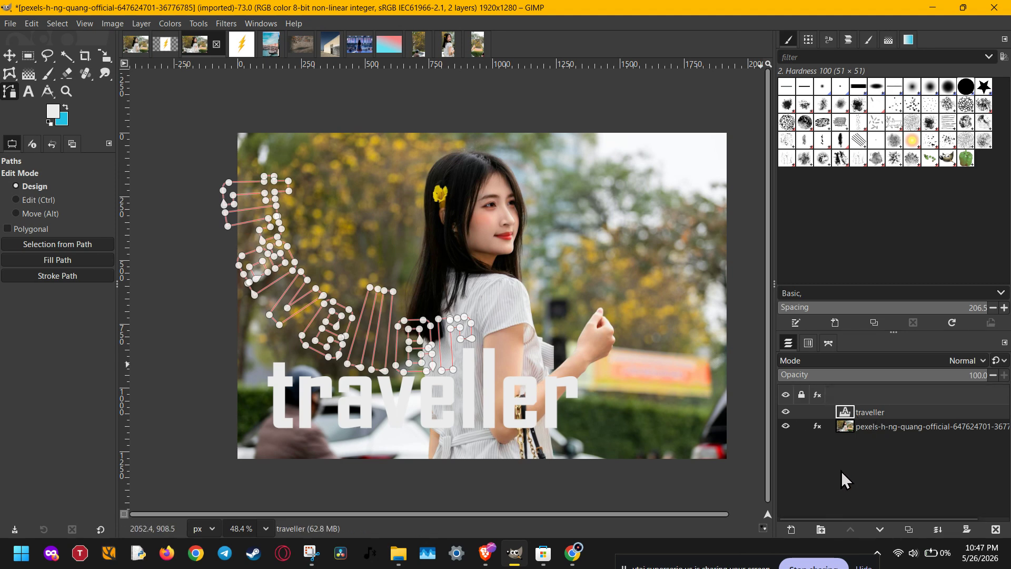
Add a new 1920 × 1280 px layer filled with transparency above the text layer.
left_click(791, 529)
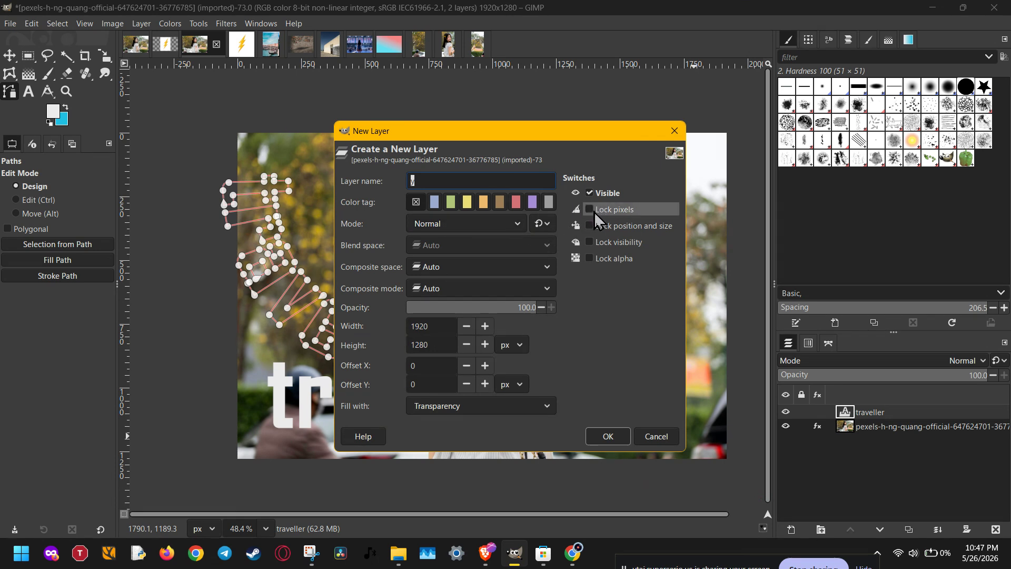
left_click(526, 405)
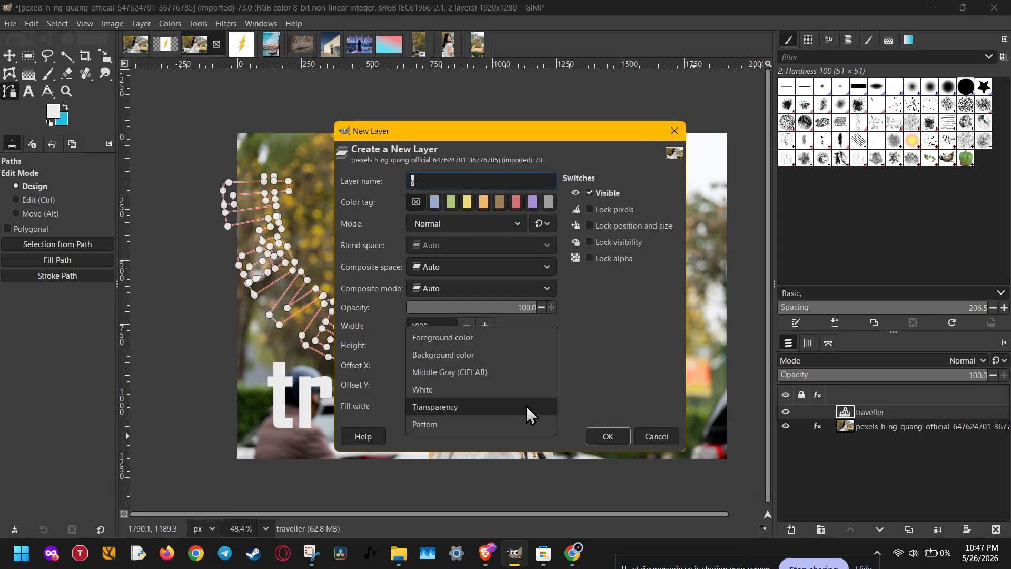
left_click(615, 430)
left_click(616, 431)
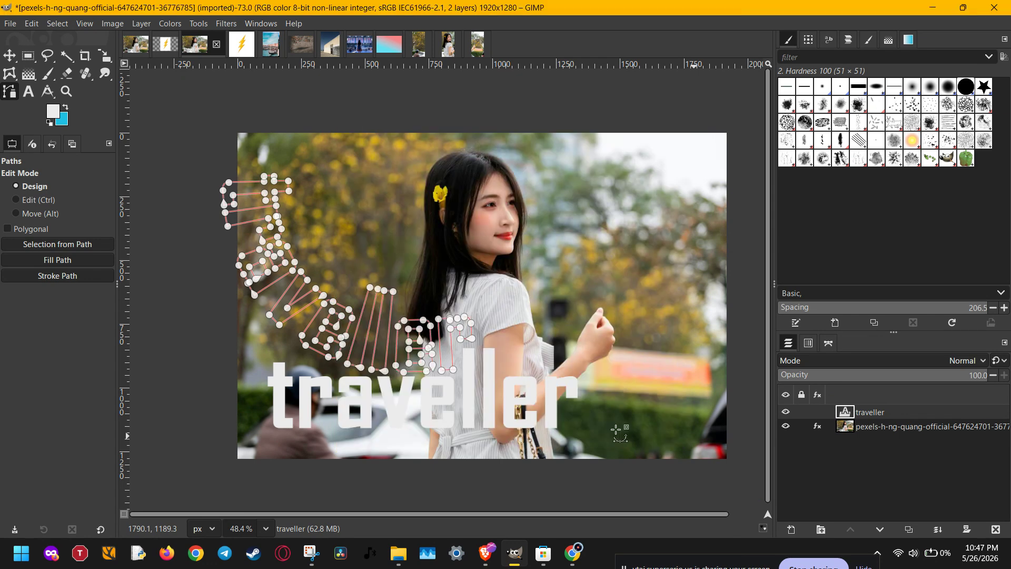
Convert the curved "traveller" path into a selection.
left_click(823, 344)
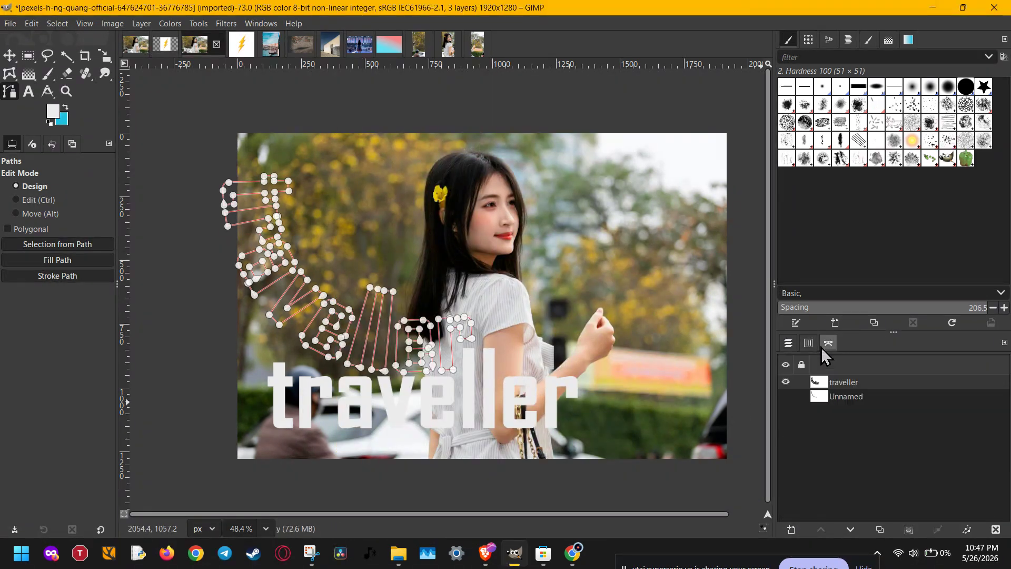
right_click(854, 380)
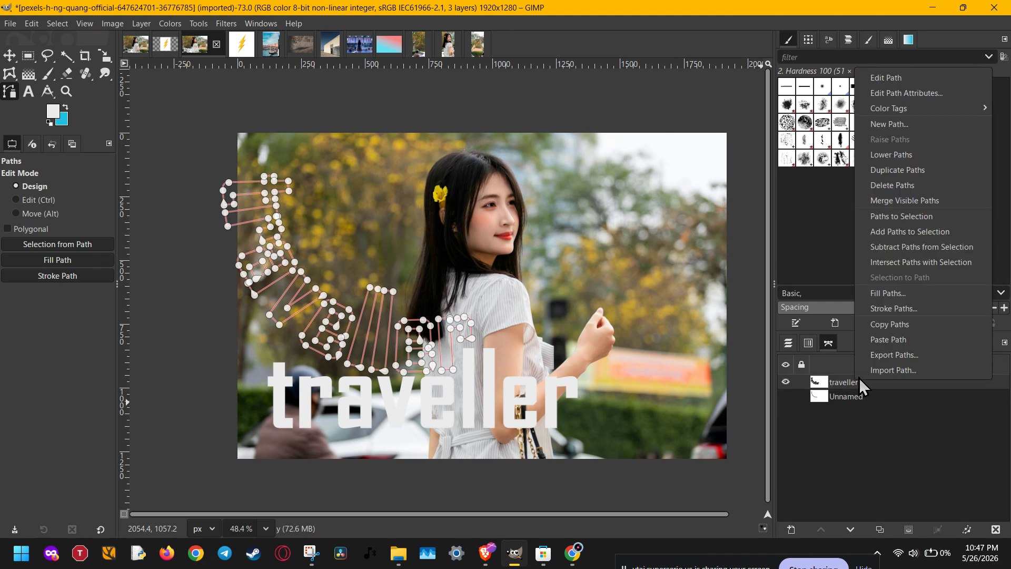
left_click(898, 217)
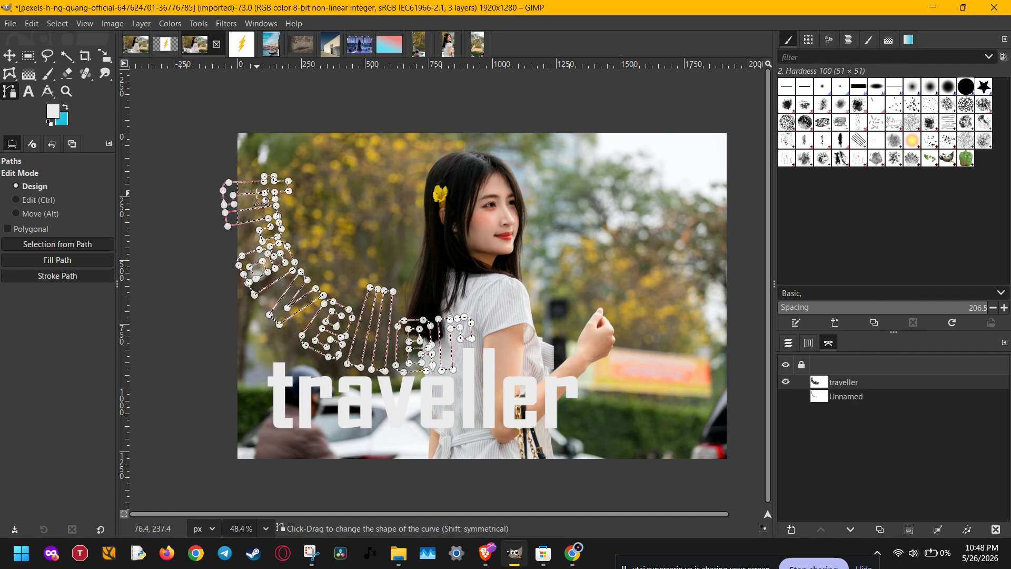
Set the foreground color to black (000000) and fill the curved text selection with it.
left_click(55, 113)
left_click_drag(102, 203, 89, 171)
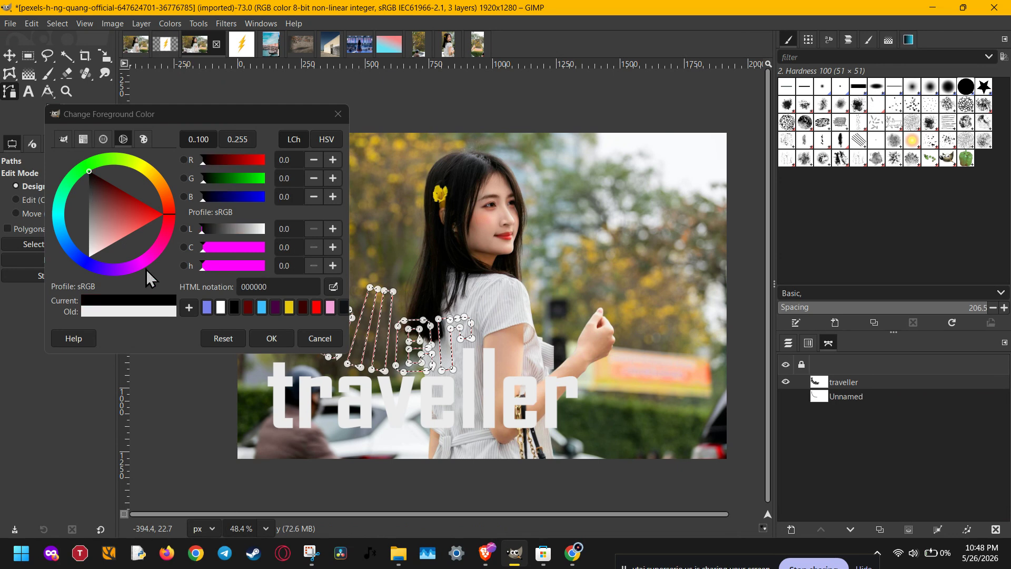
left_click(271, 338)
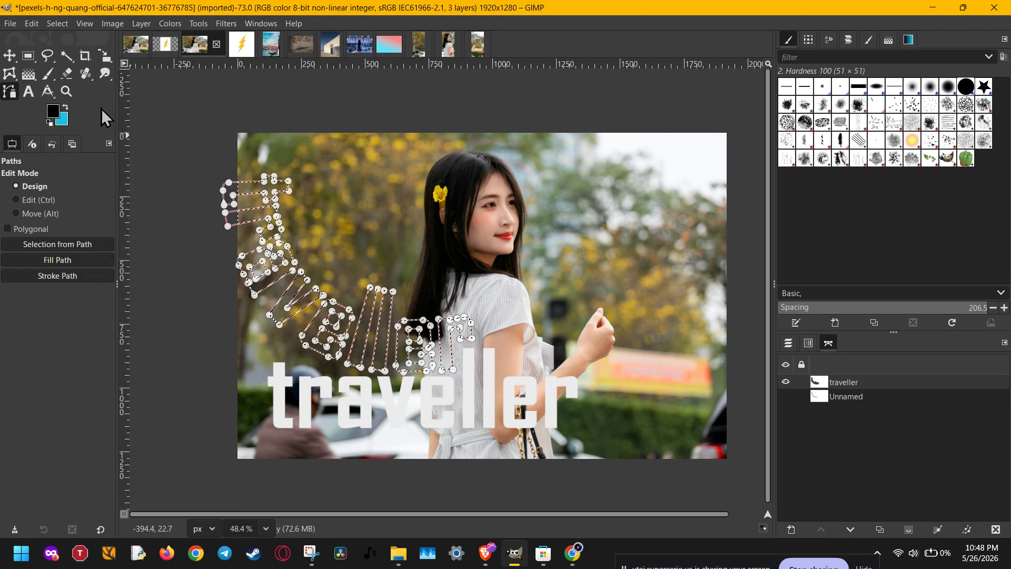
left_click(48, 23)
mouse_move(29, 20)
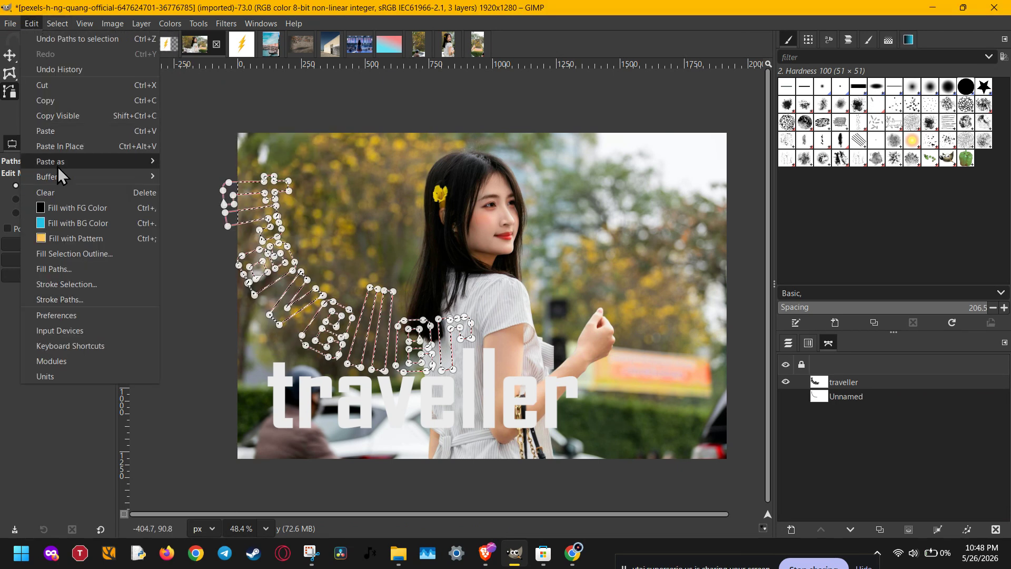
left_click(69, 210)
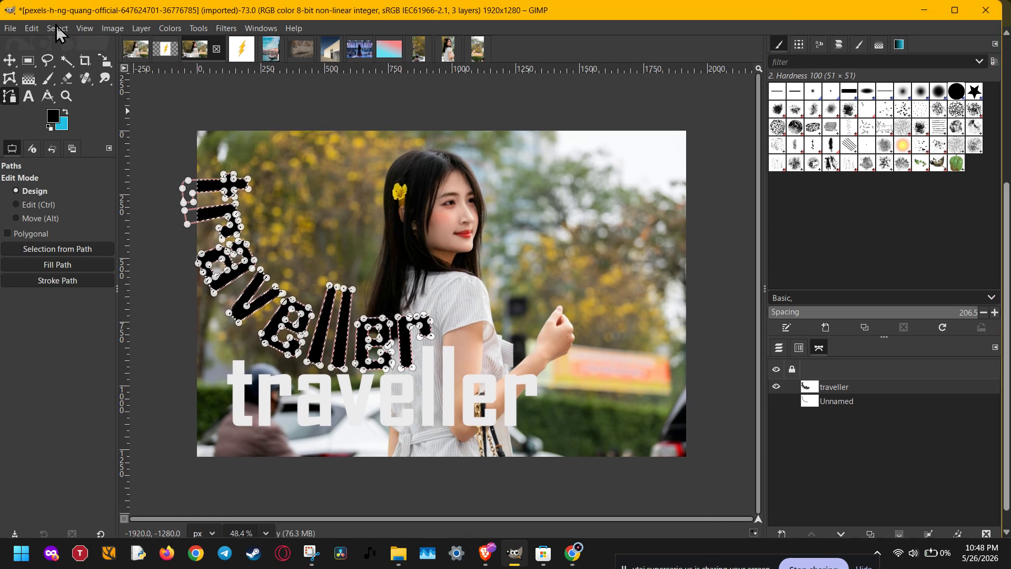
Deselect the curved text and maximize the image editor window.
left_click(57, 24)
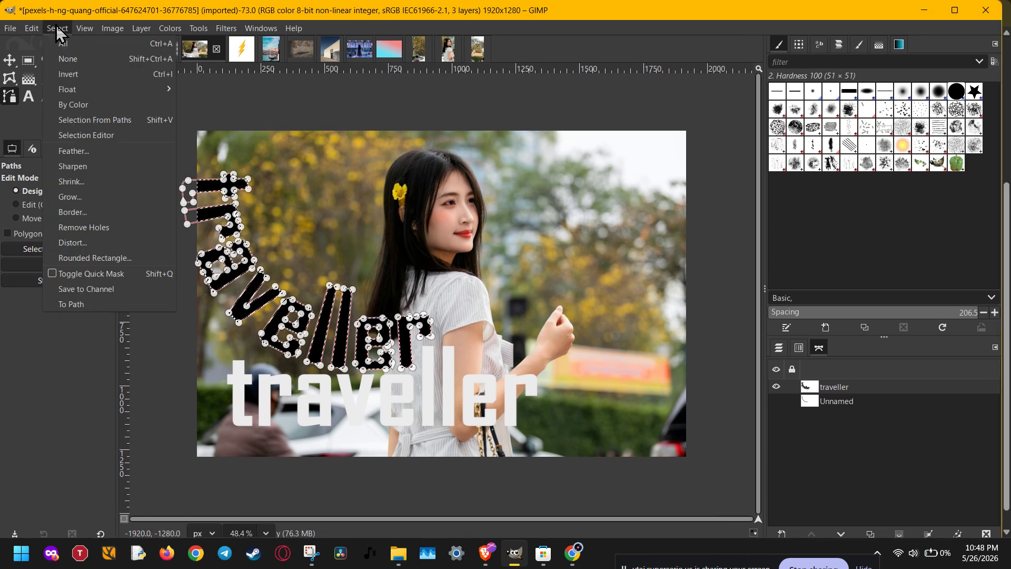
left_click(69, 59)
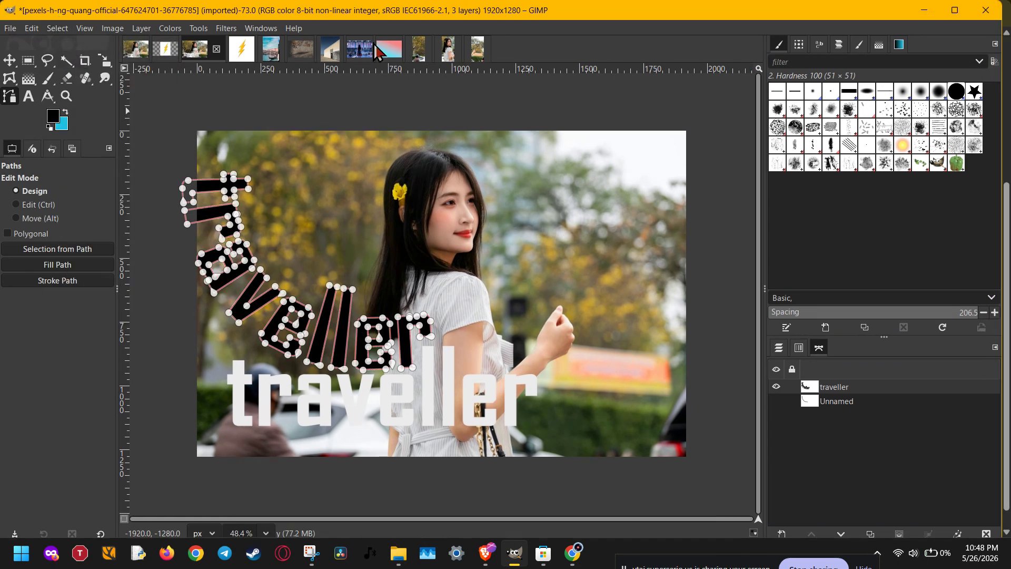
left_click(954, 10)
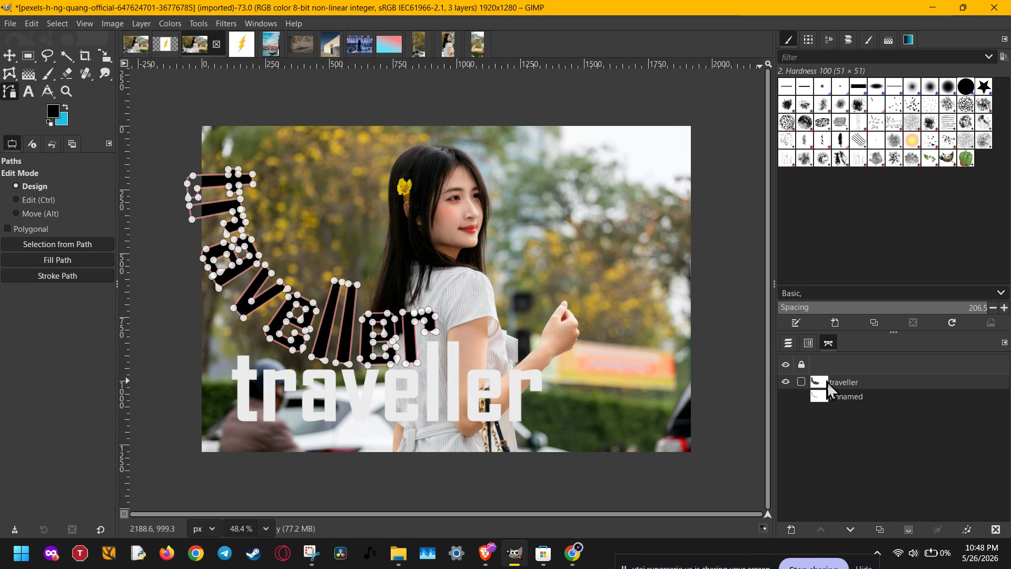
Hide the original straight "traveller" text layer.
left_click(788, 342)
left_click(879, 429)
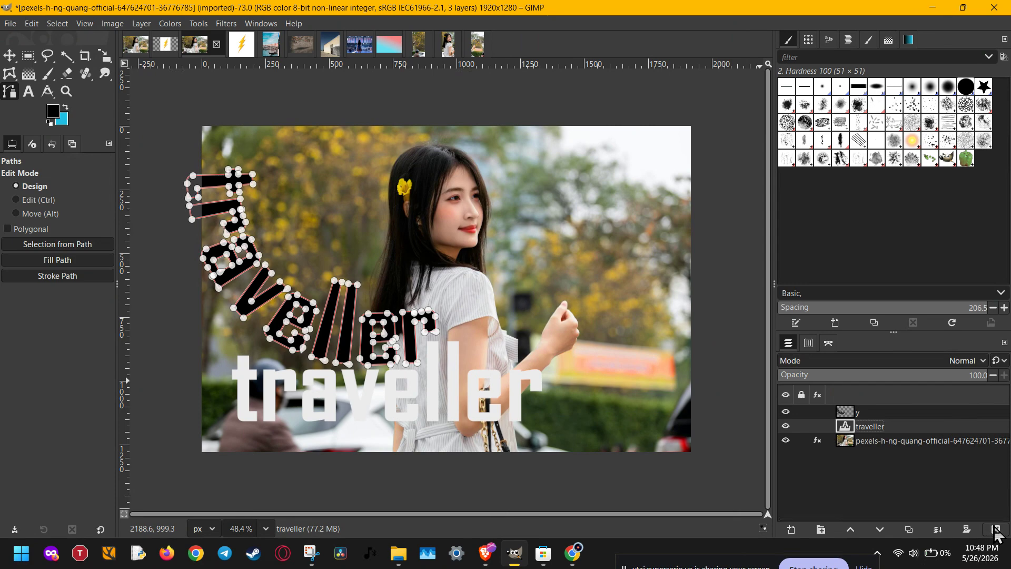
left_click(786, 426)
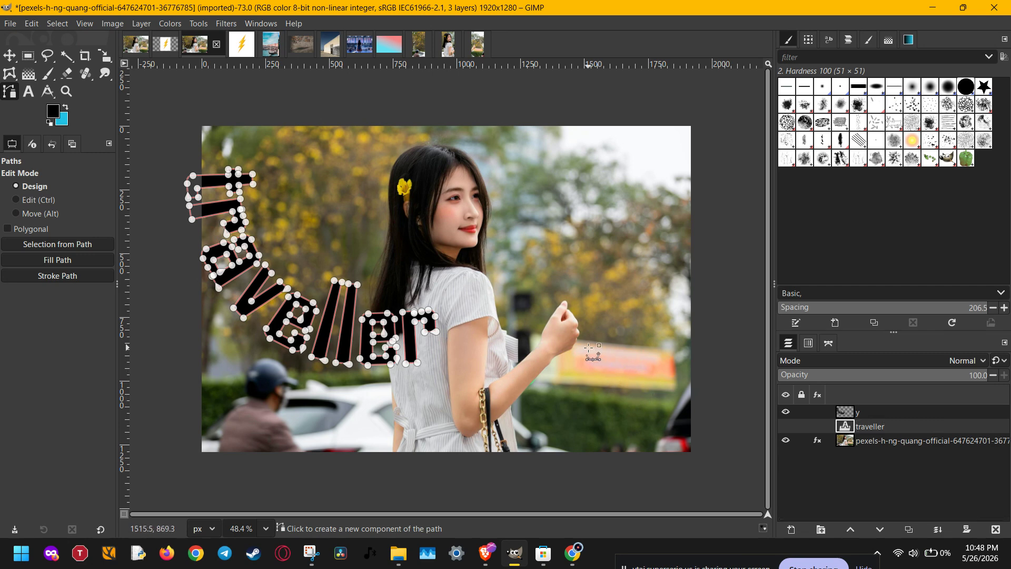
Switch to the Text tool to hide the path's anchor points and examine the curved "traveller" text with the docks temporarily hidden.
left_click(28, 91)
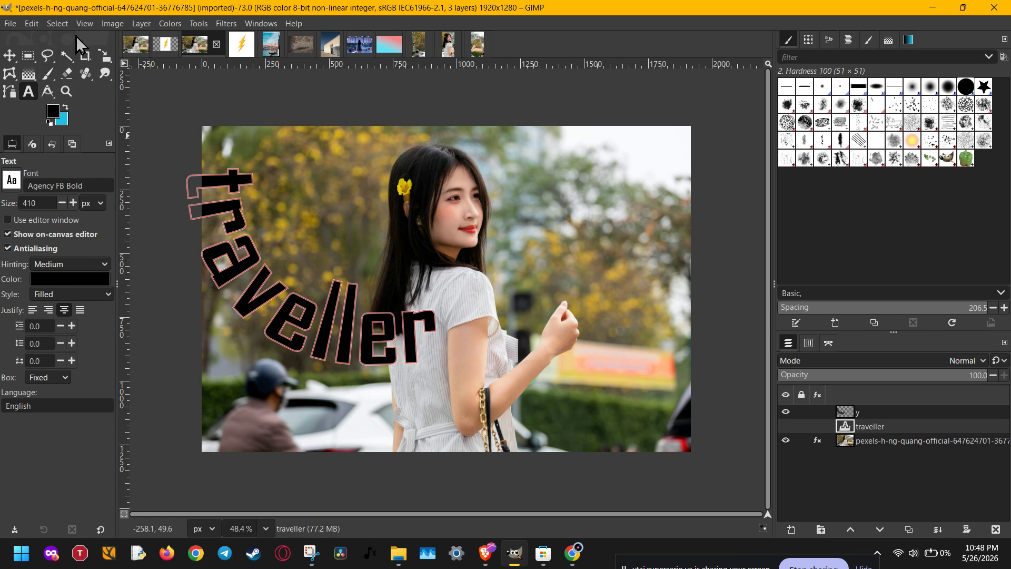
left_click(83, 23)
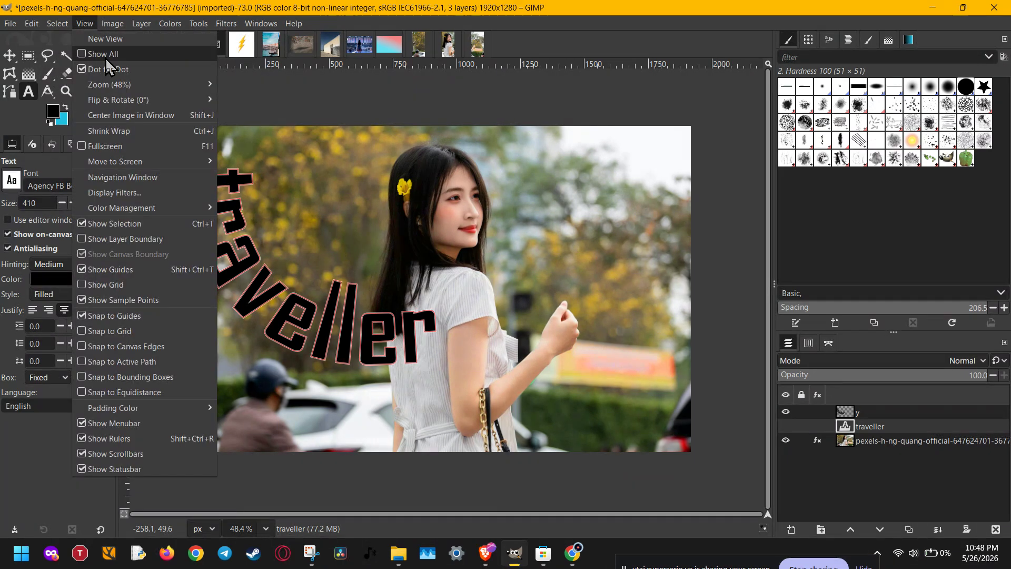
left_click(324, 96)
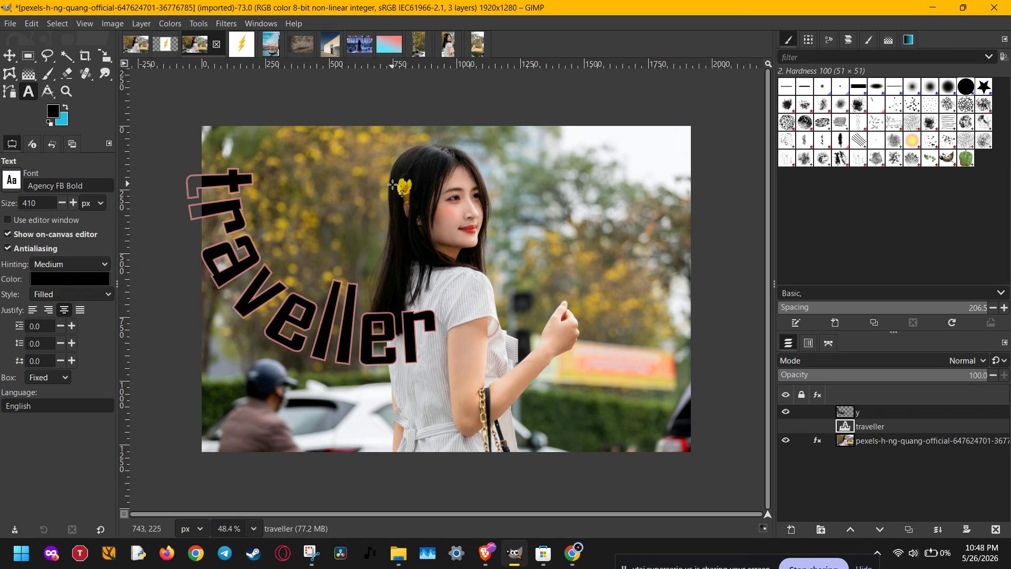
key("Tab")
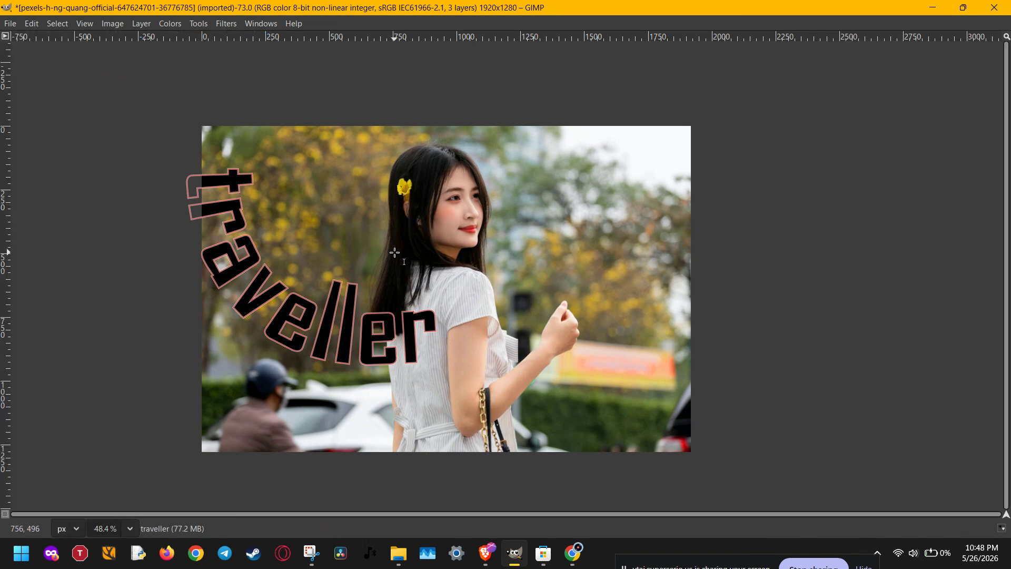
scroll(395, 260, "up", 1)
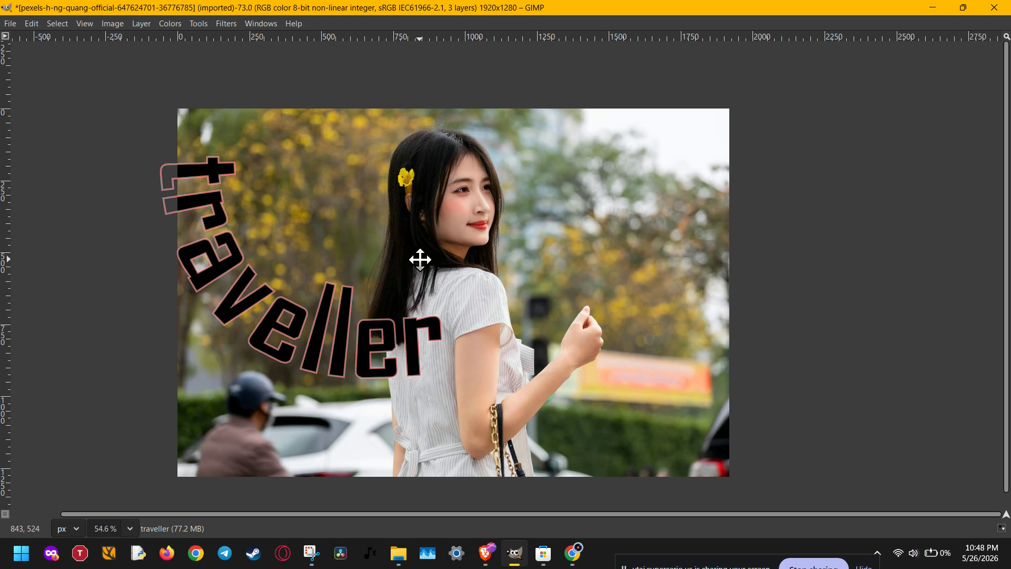
left_click_drag(419, 262, 492, 239)
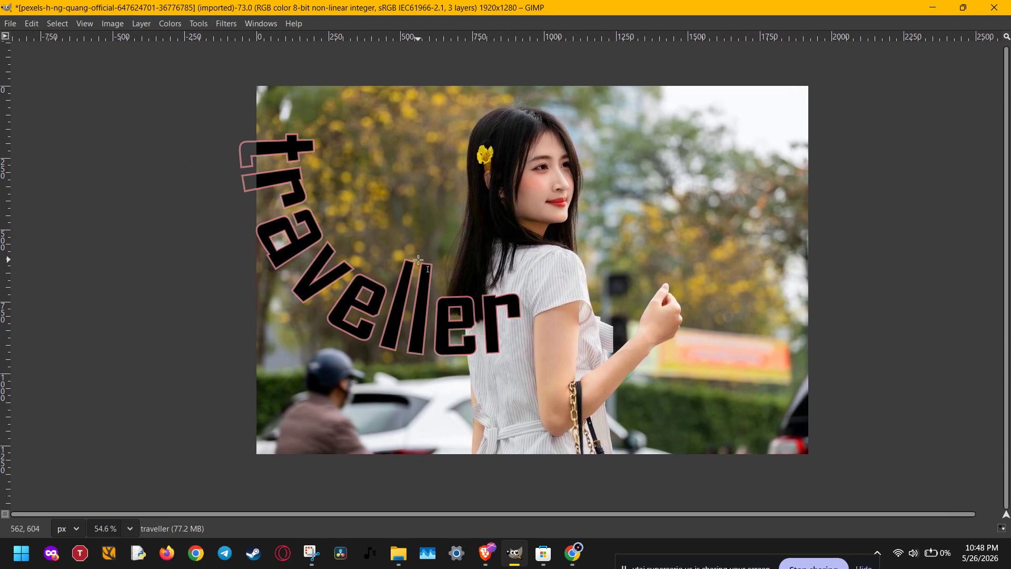
key("Tab")
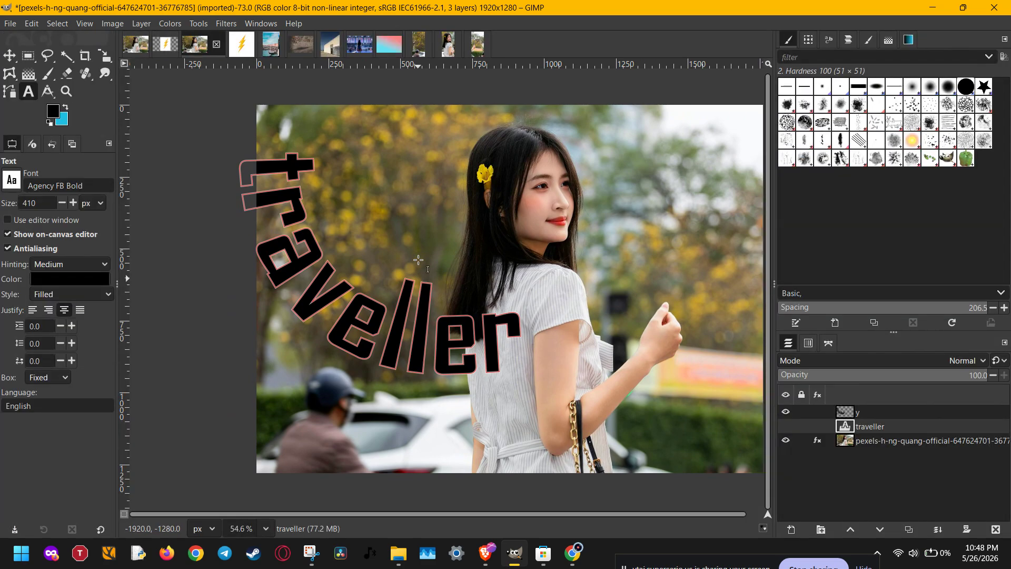
left_click(83, 24)
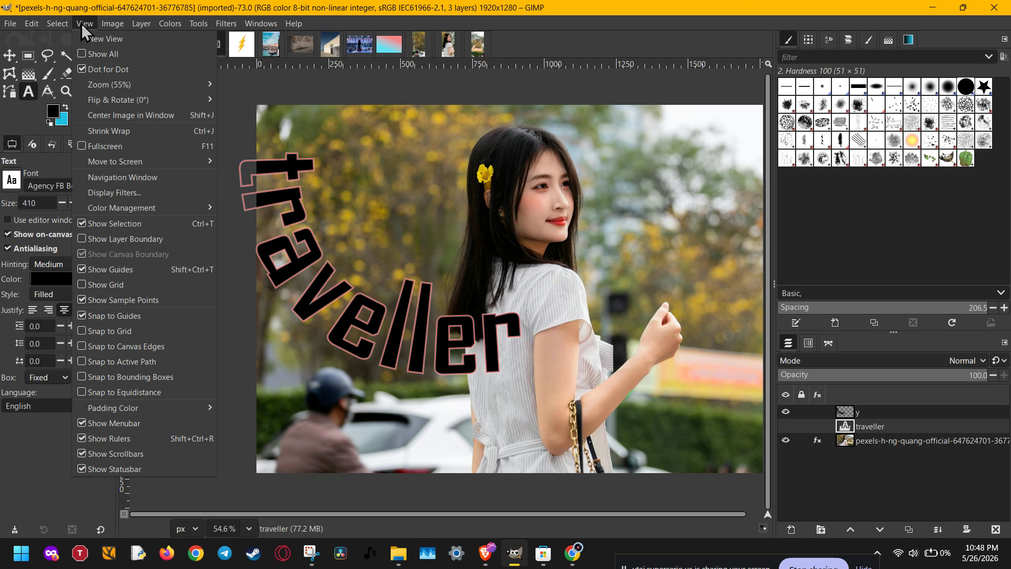
left_click(94, 296)
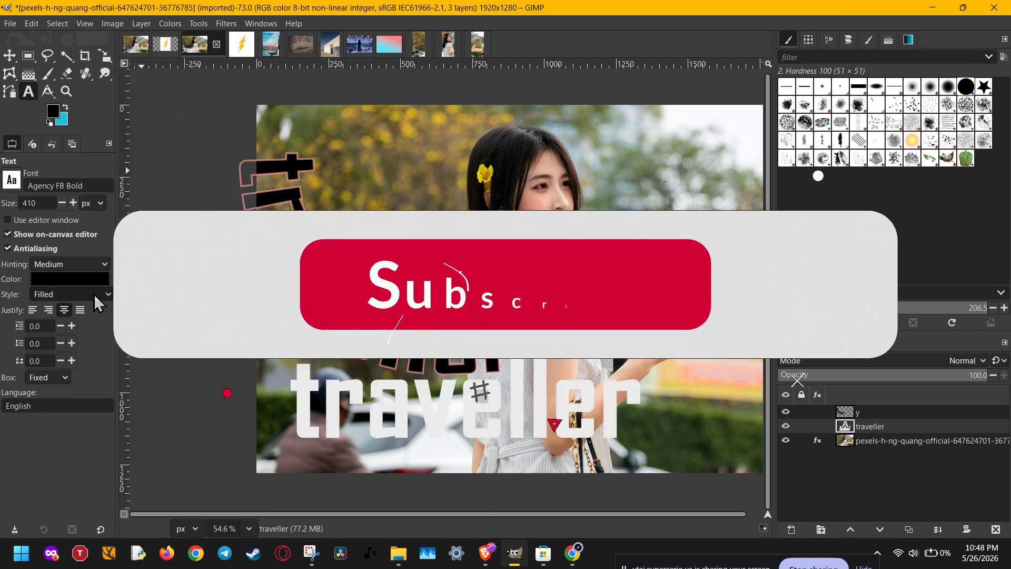